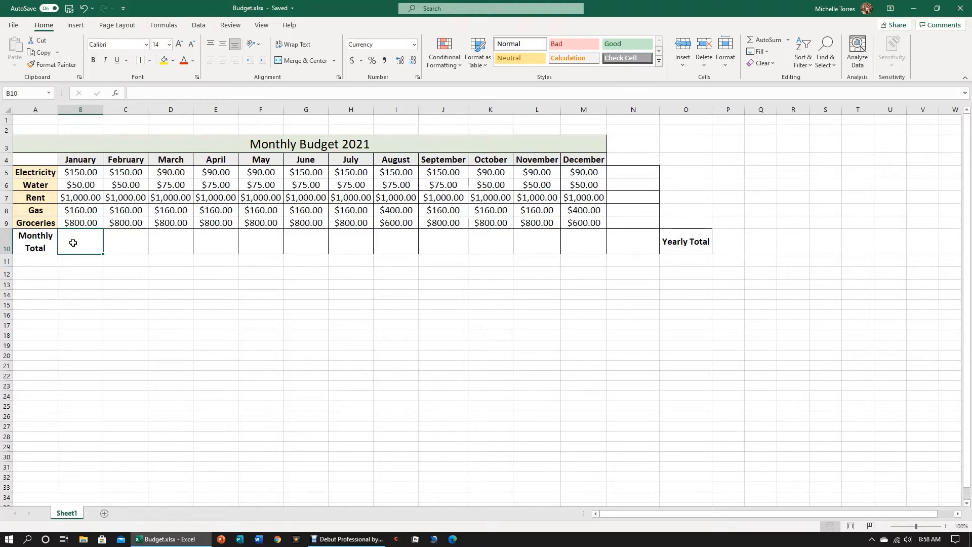
Enter the formula =SUM(B5:B9) in cell B10 as the January monthly total
left_click(158, 92)
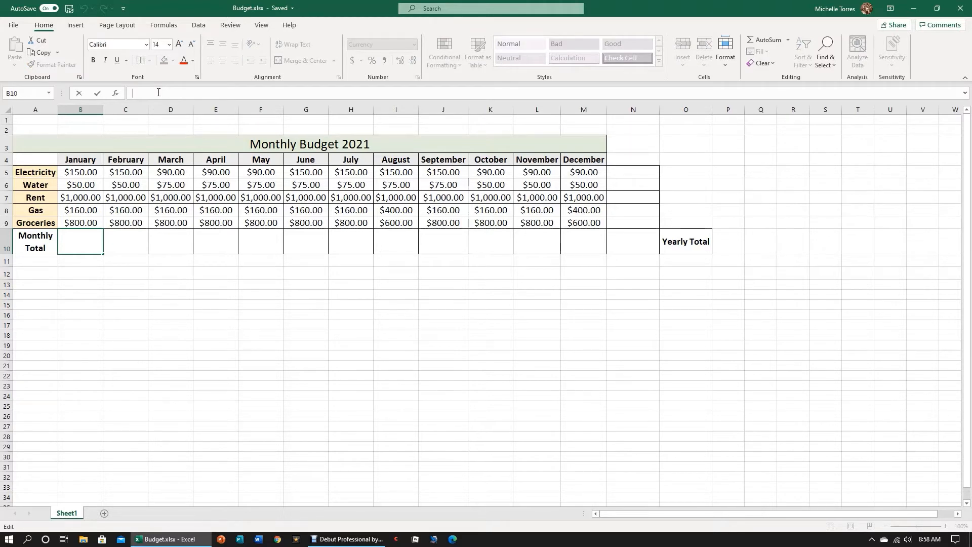
type("=SUM")
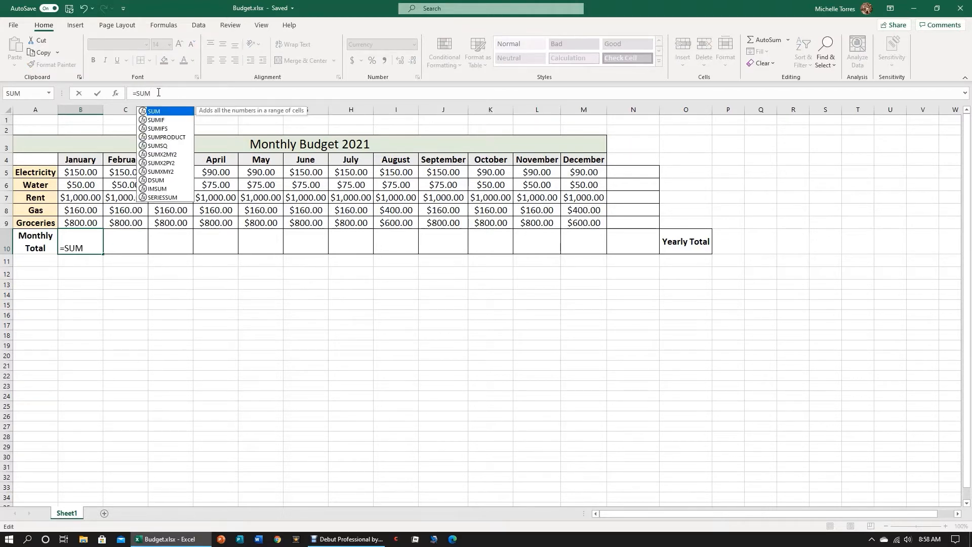
type("(")
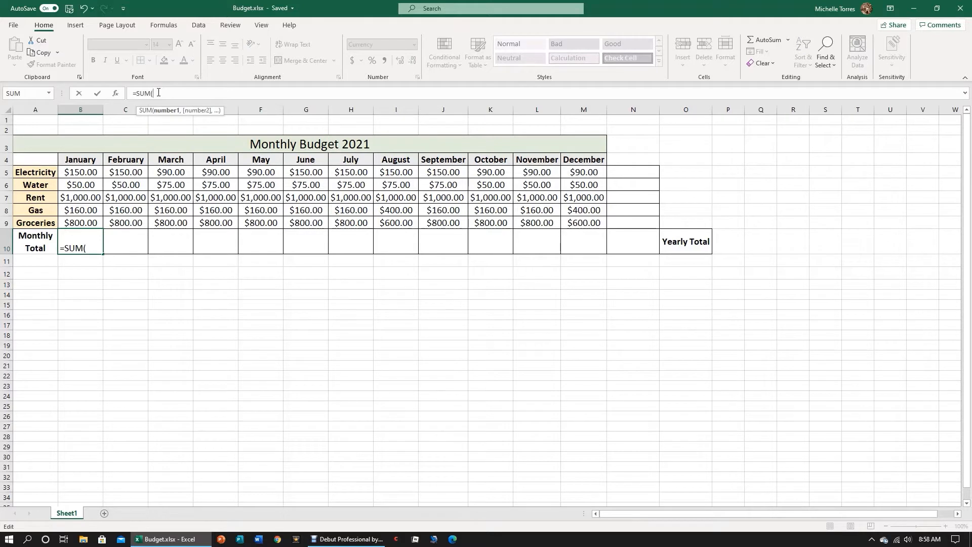
type("B5")
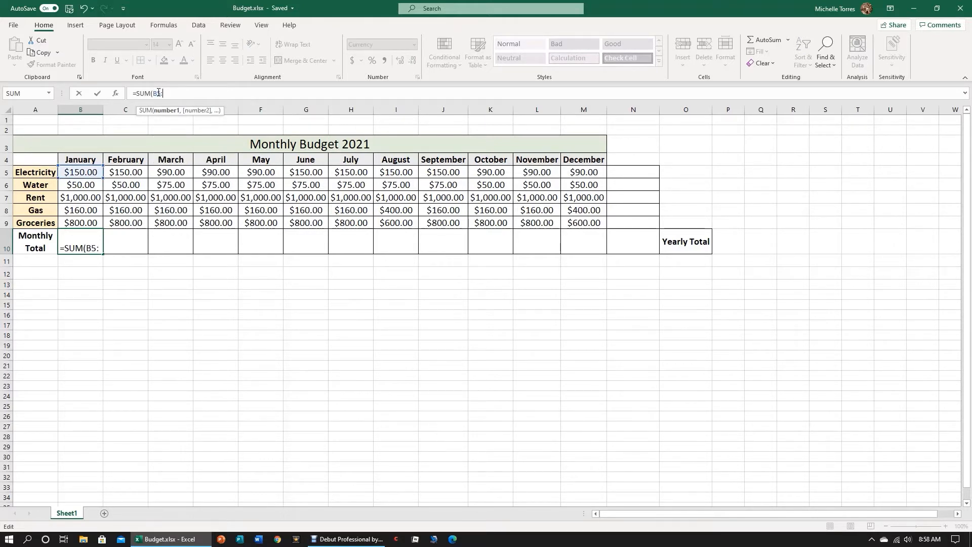
type(":B")
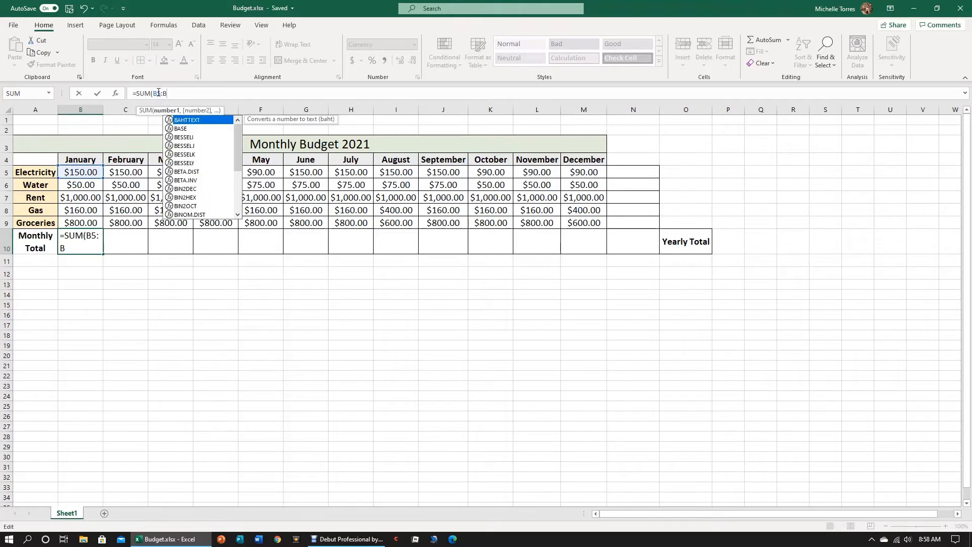
type("9)")
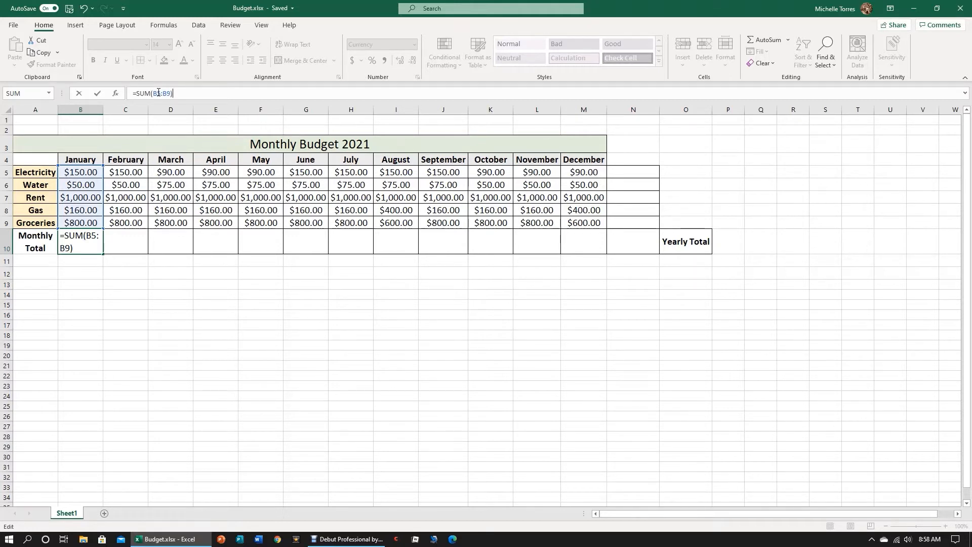
key("Return")
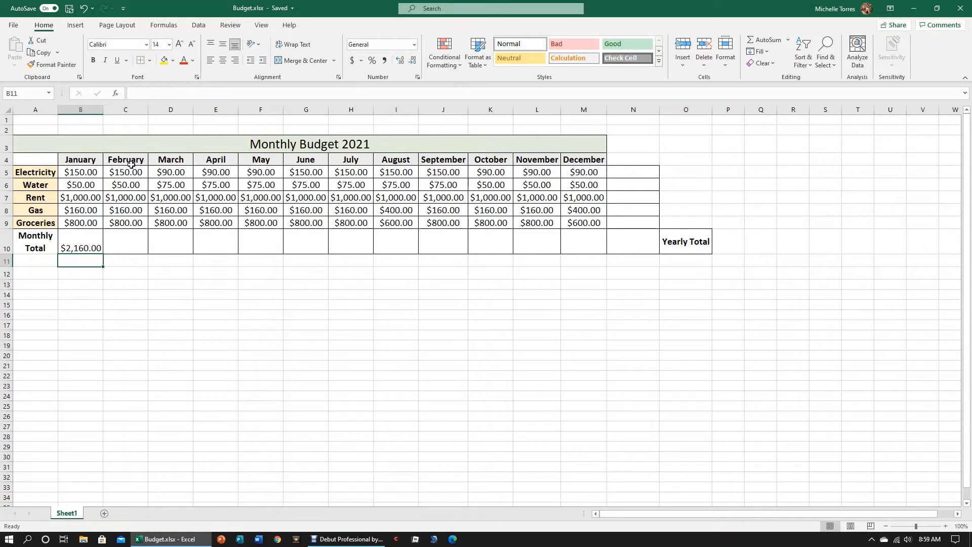
Use AutoSum to total the February expenses C5:C9 in cell C10
left_click(129, 241)
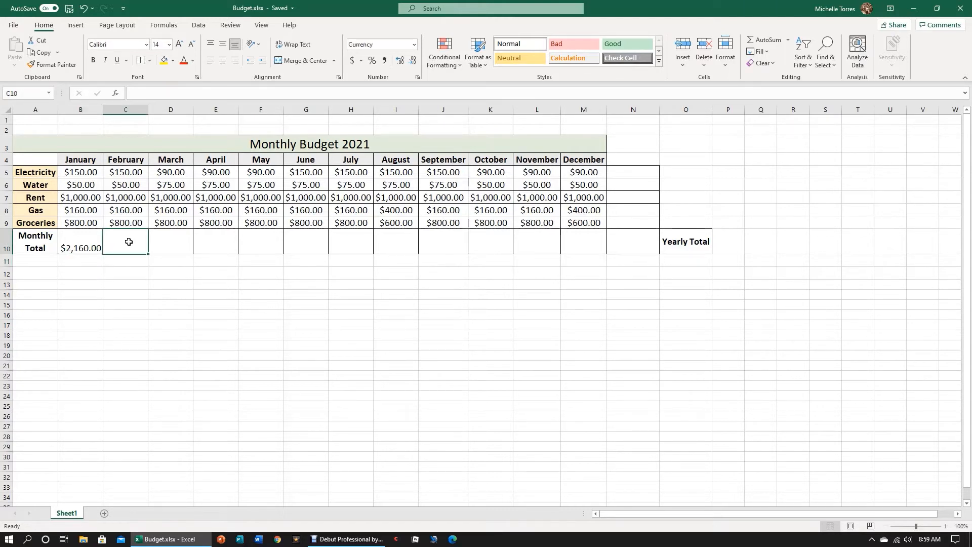
left_click(772, 39)
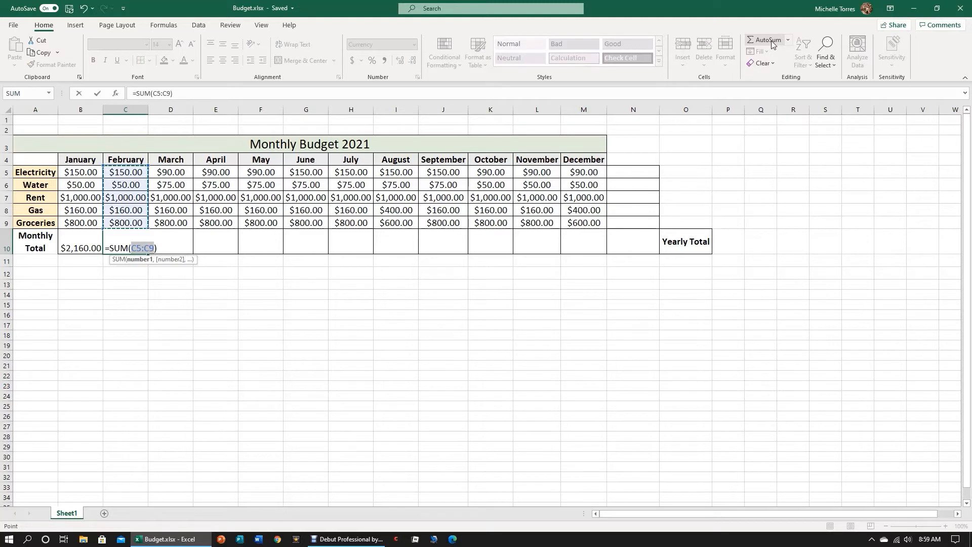
key("Return")
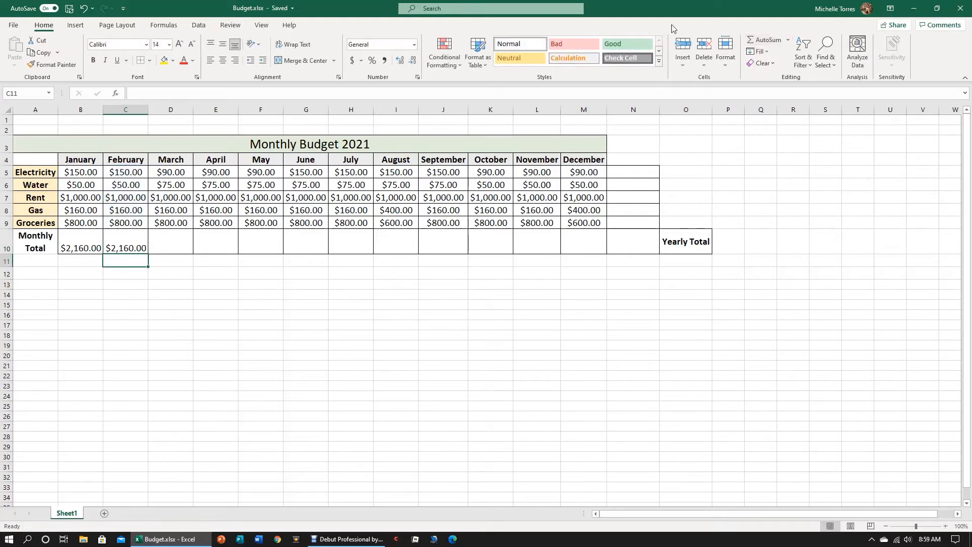
Fill February's total formula from C10 across to December in M10, and check the formulas for February through June
left_click(130, 244)
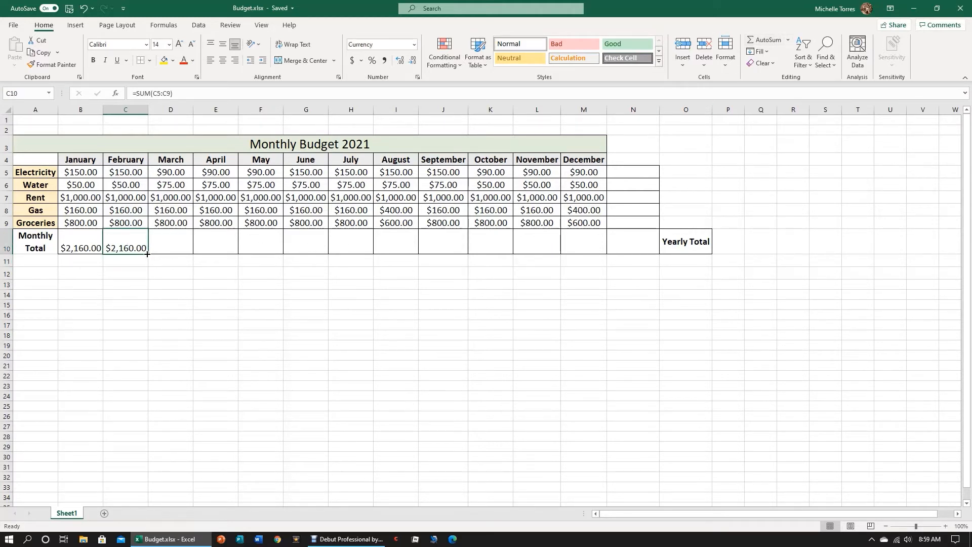
left_click(178, 238)
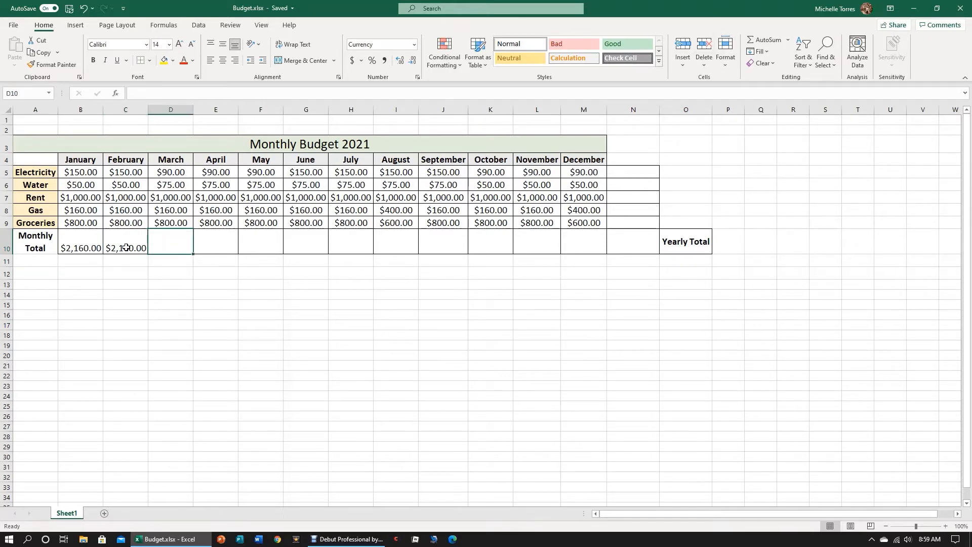
left_click(126, 248)
left_click_drag(149, 253, 596, 236)
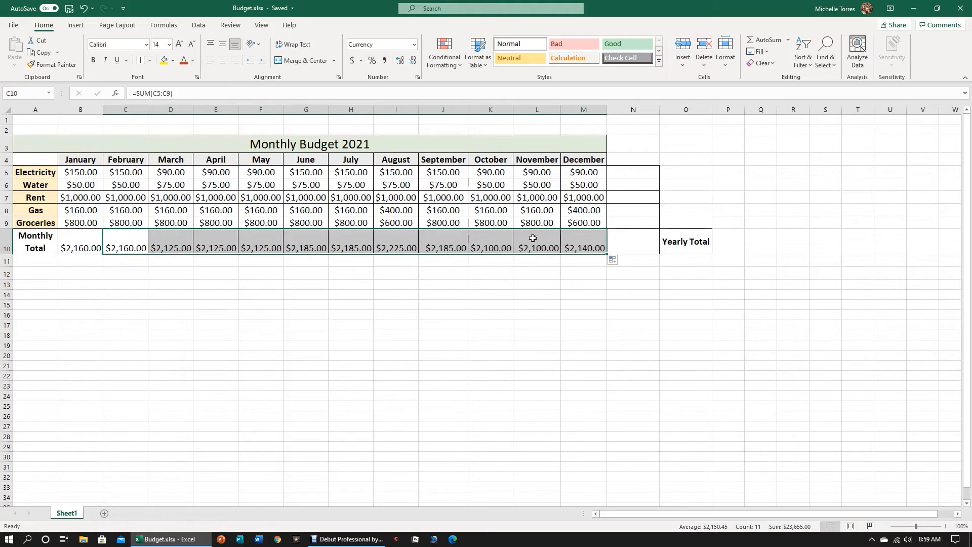
left_click(125, 245)
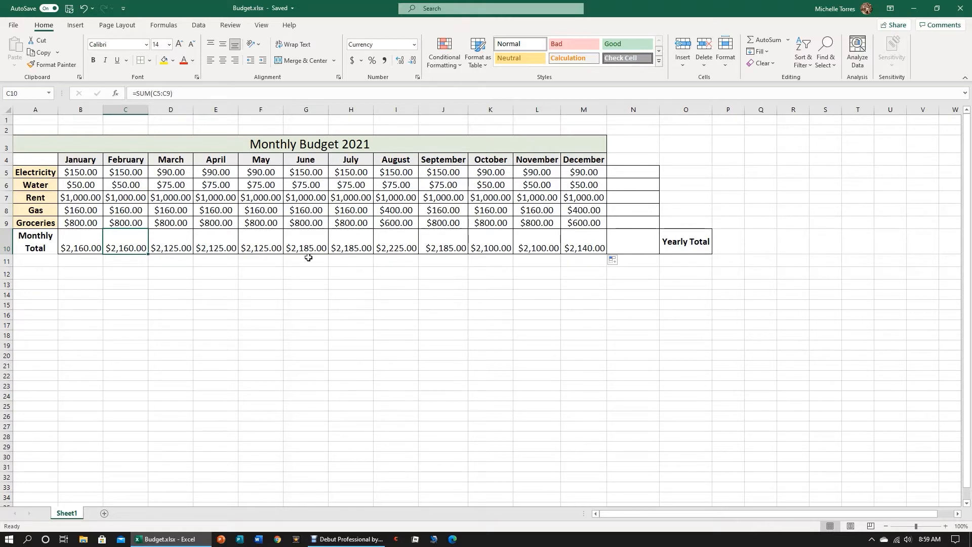
left_click(154, 243)
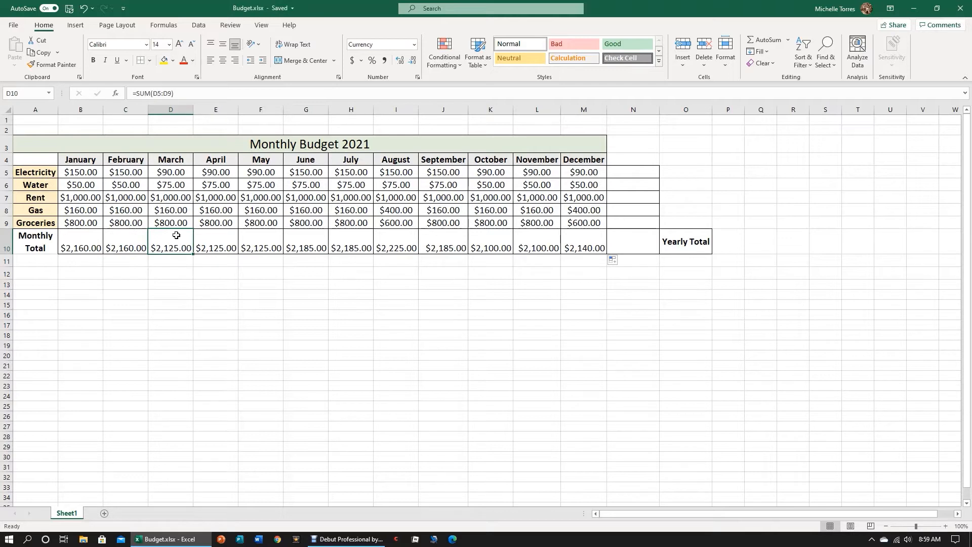
left_click(212, 247)
left_click(272, 245)
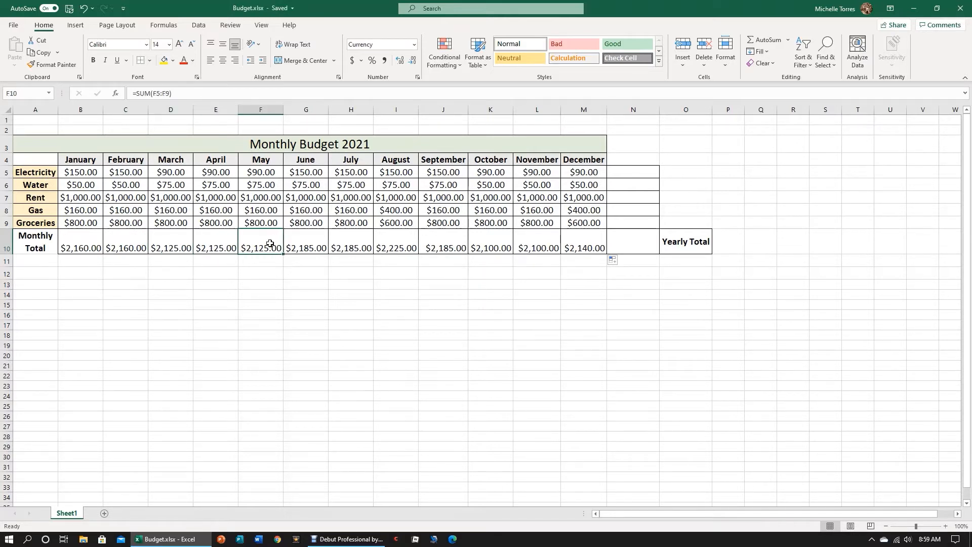
left_click(308, 243)
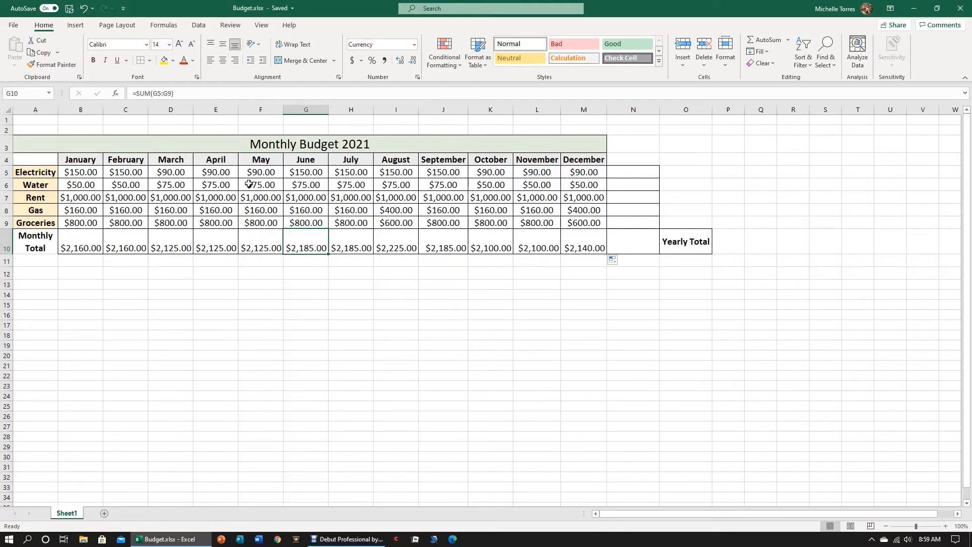
Use AutoSum on the Monthly Total row, B10 to N10, to put the yearly total in N10
left_click(635, 244)
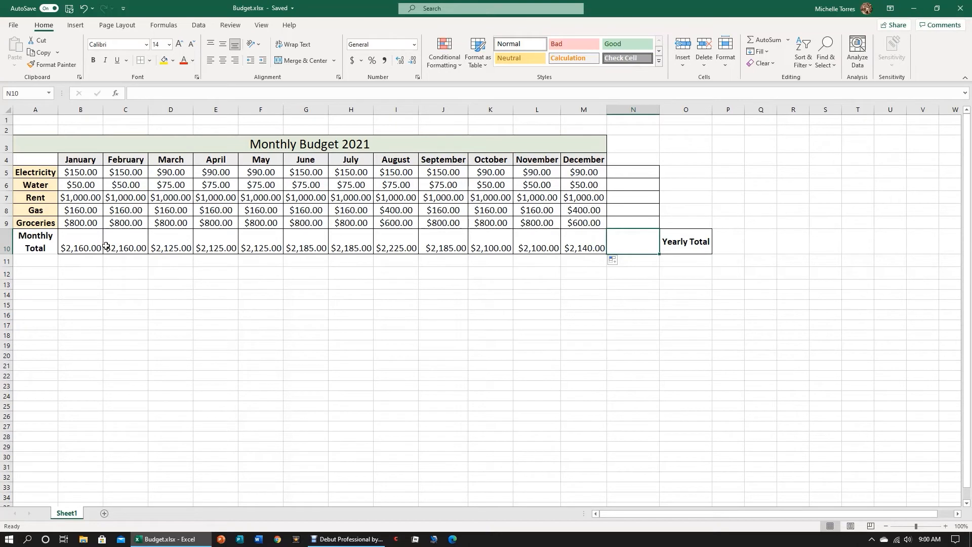
left_click(78, 242)
left_click_drag(78, 242, 634, 245)
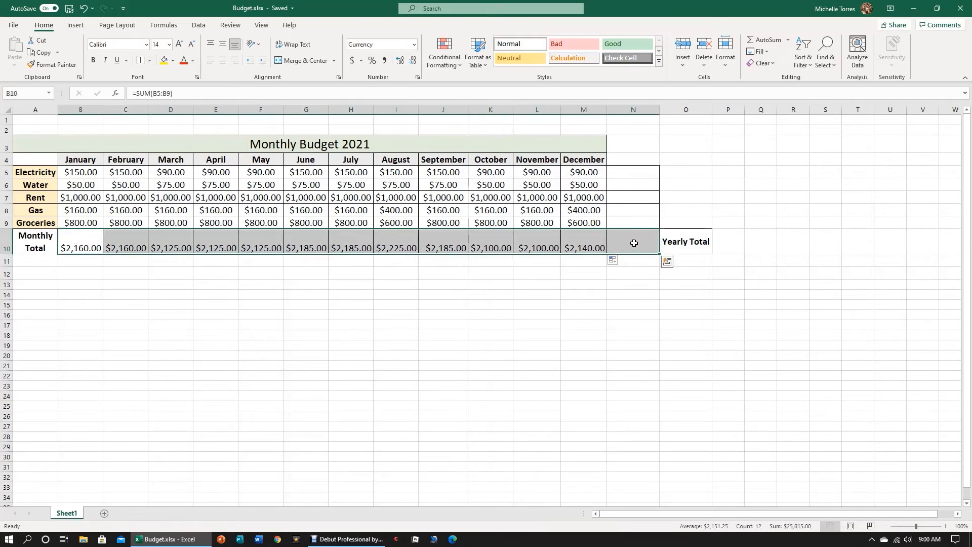
left_click(761, 35)
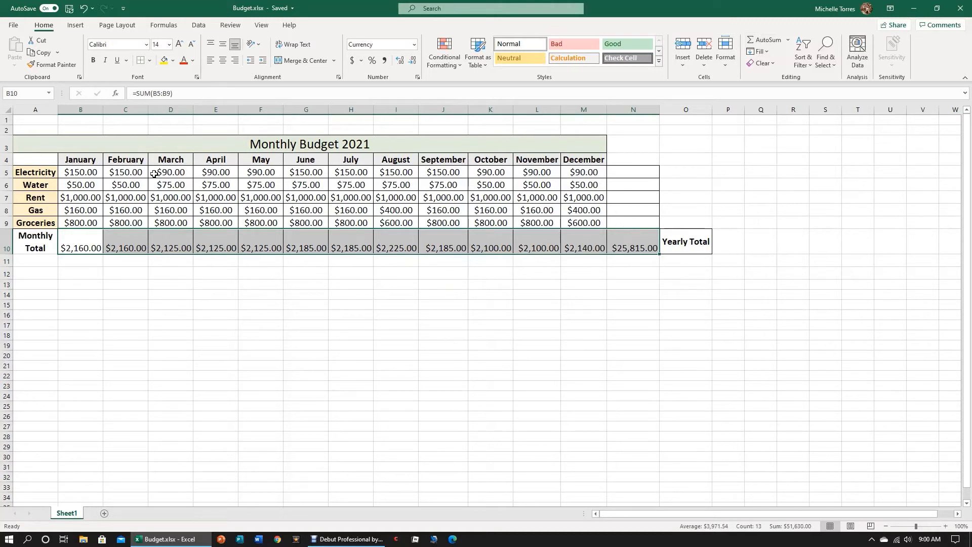
Use AutoSum to add the yearly totals of the Electricity, Water and Rent rows in cells N5, N6 and N7
left_click(634, 174)
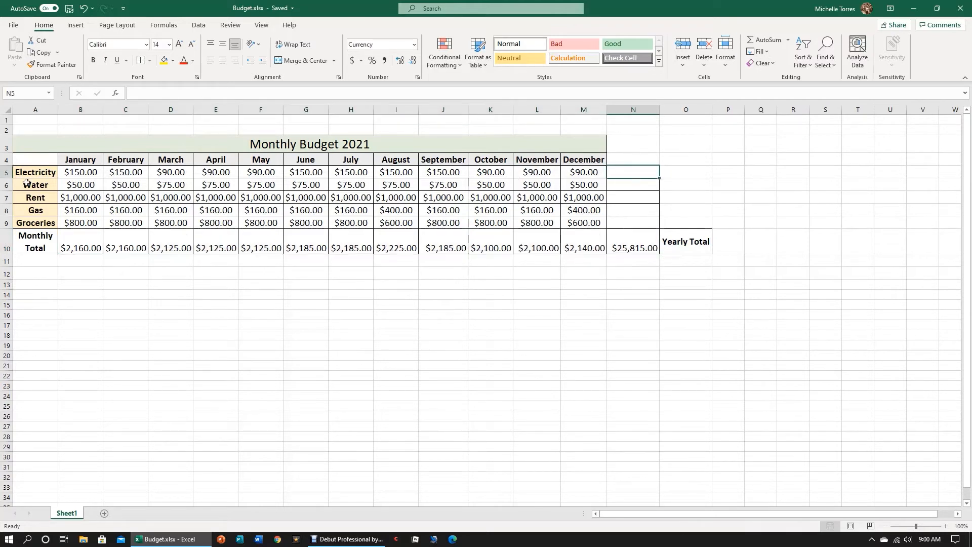
left_click_drag(81, 173, 644, 173)
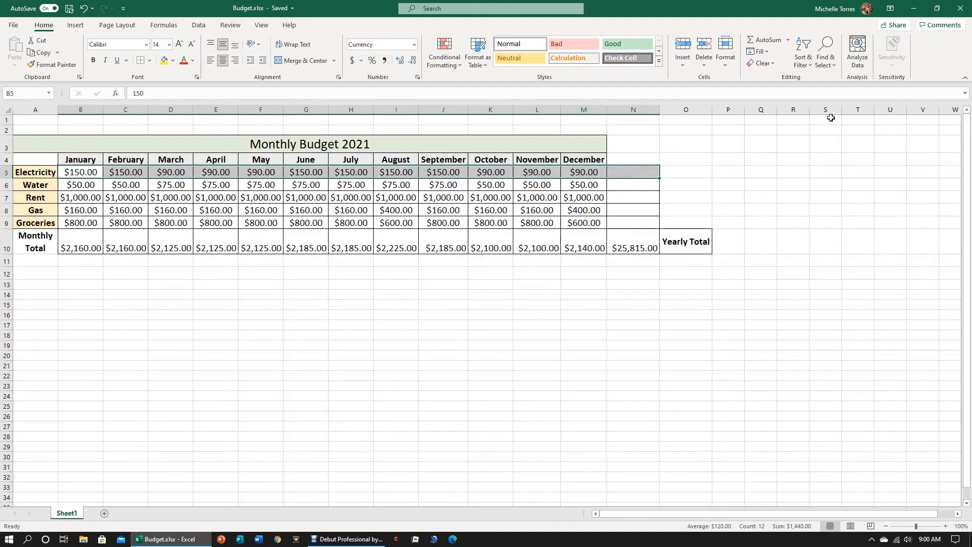
left_click(758, 36)
left_click_drag(80, 191, 628, 189)
left_click(758, 40)
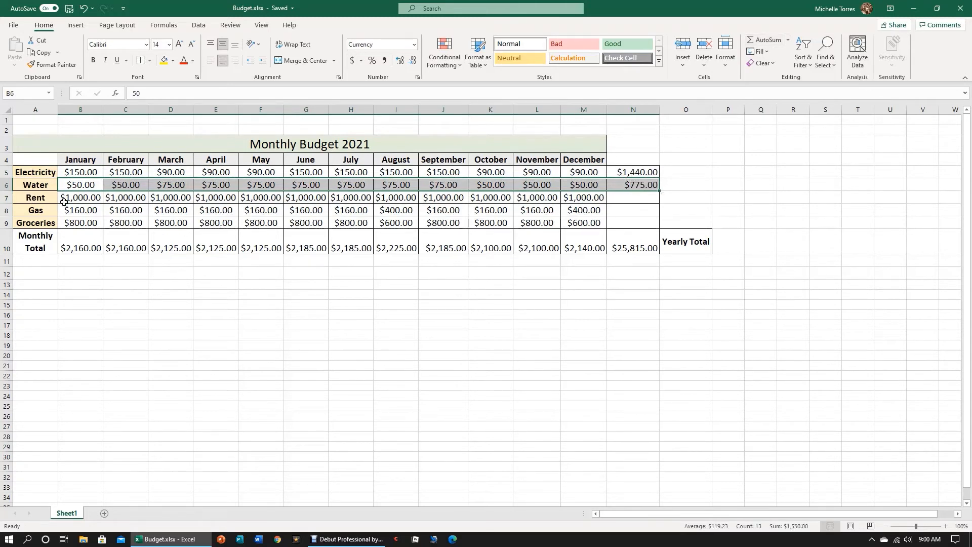
left_click(71, 199)
left_click_drag(71, 199, 635, 198)
left_click(764, 39)
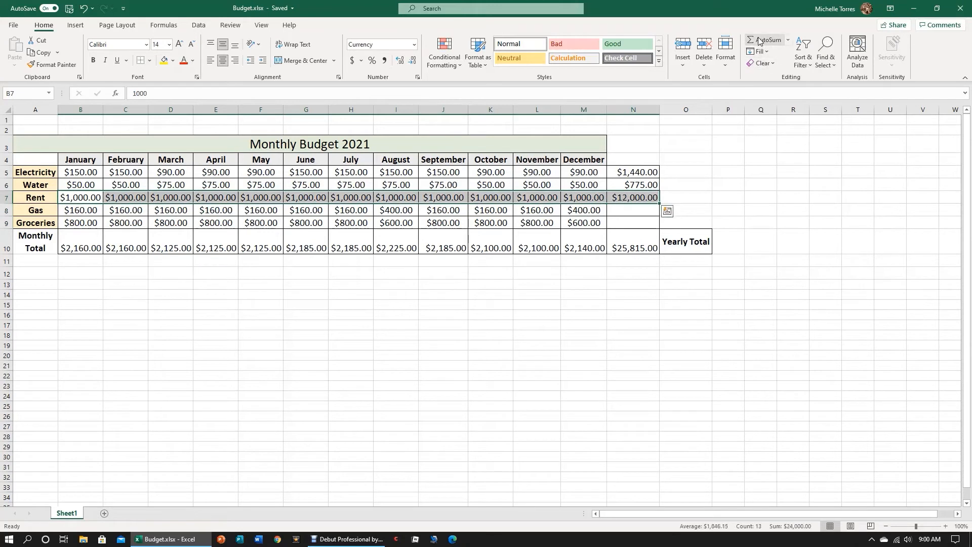
Fill the Rent row's total formula from N7 down to N9 for Gas and Groceries, and check the Groceries formula
left_click(638, 199)
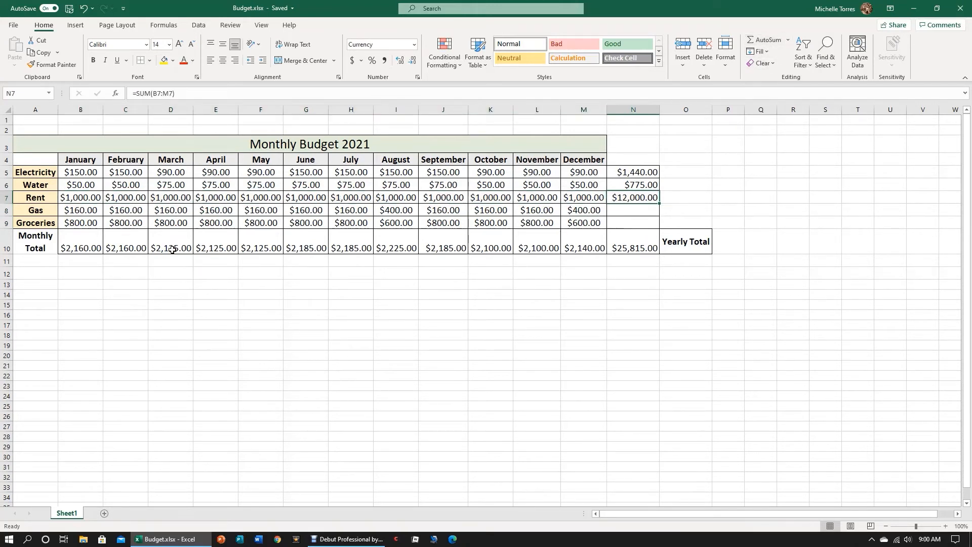
left_click_drag(659, 202, 661, 227)
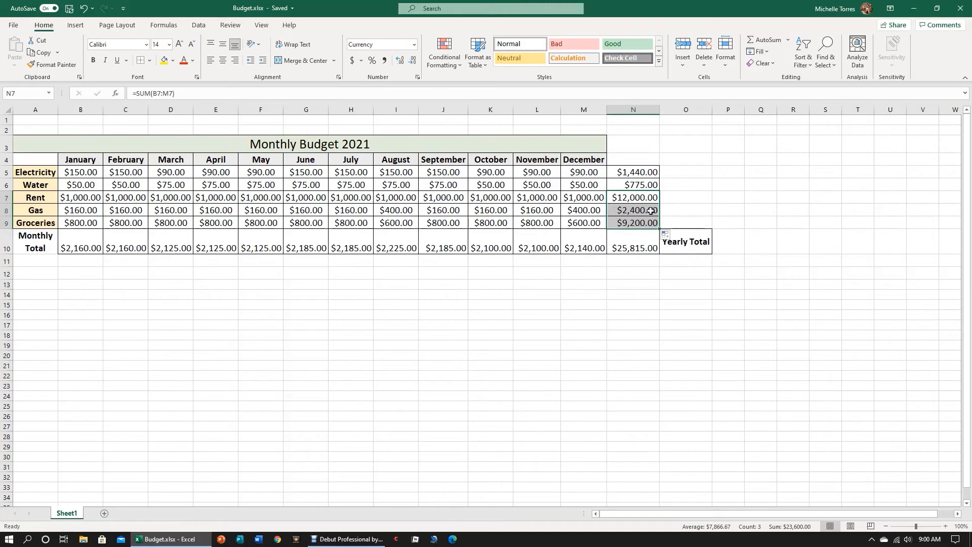
left_click(635, 223)
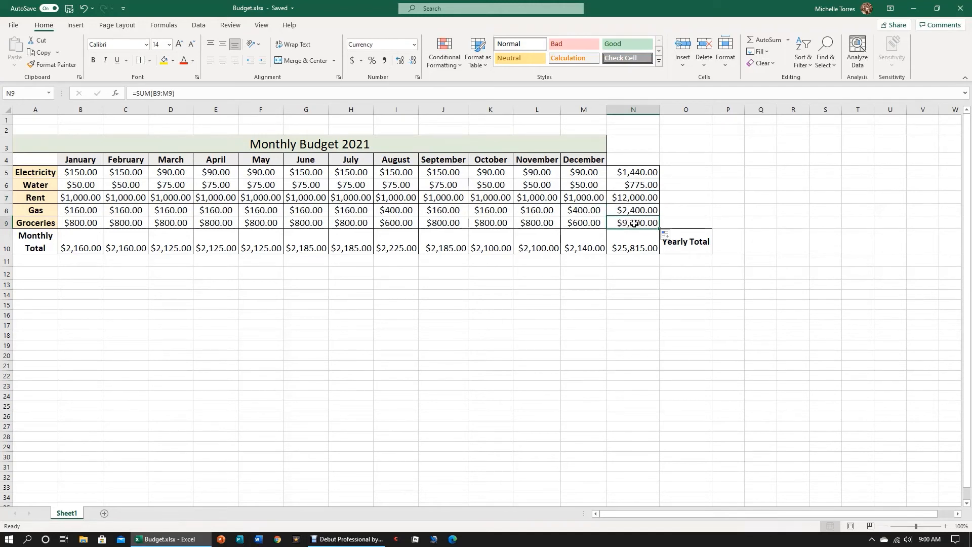